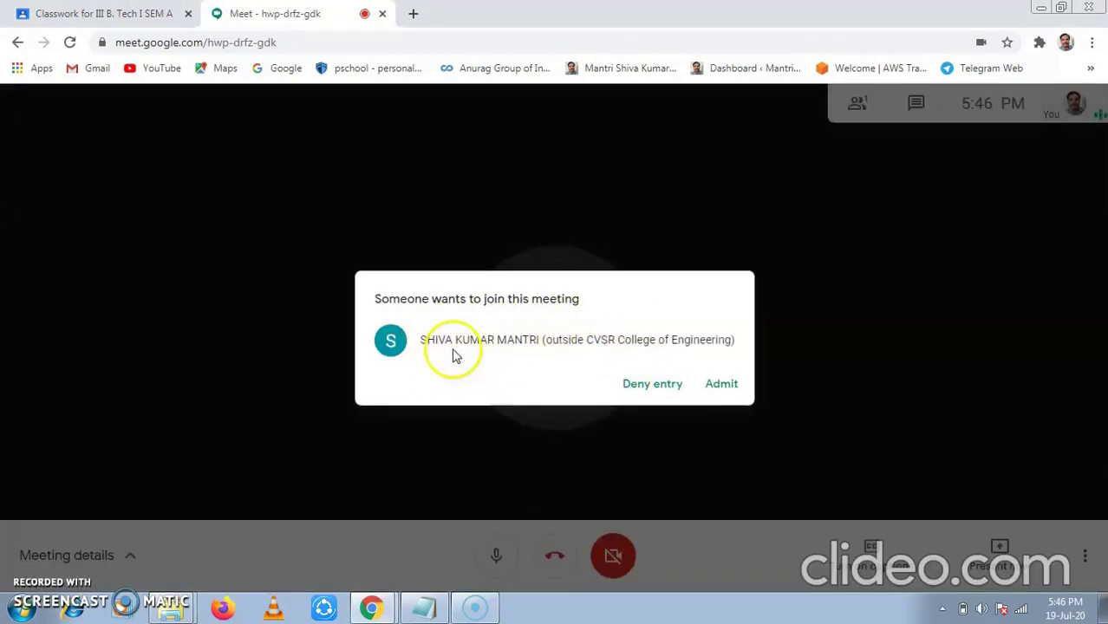
Admit the waiting participant, then list both attendees and view the attendance extension's options.
left_click(716, 386)
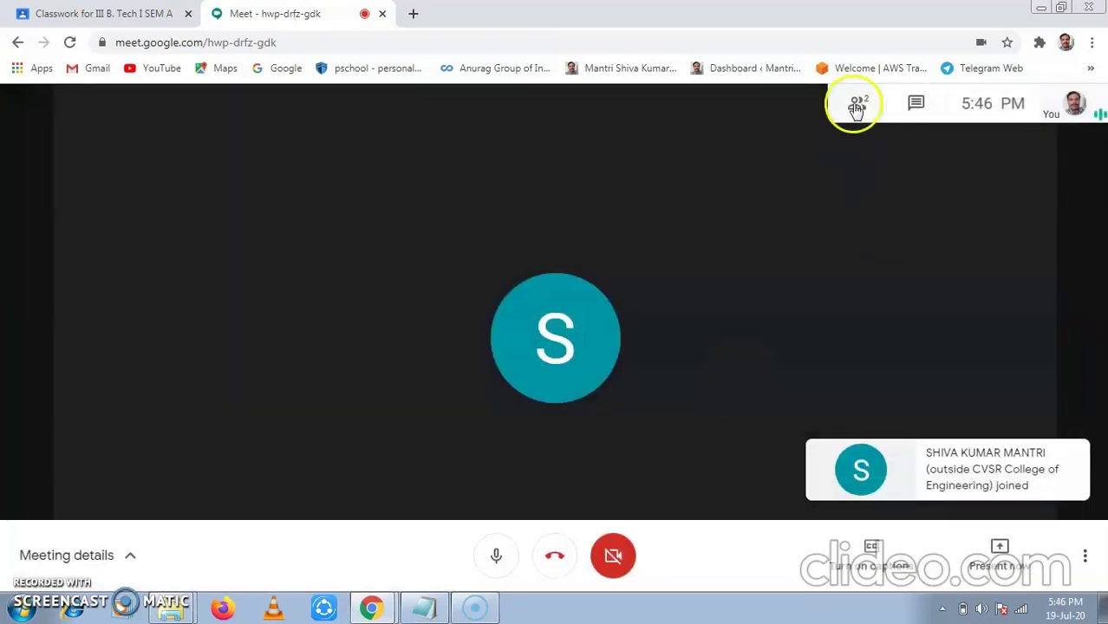
left_click(855, 106)
left_click(977, 158)
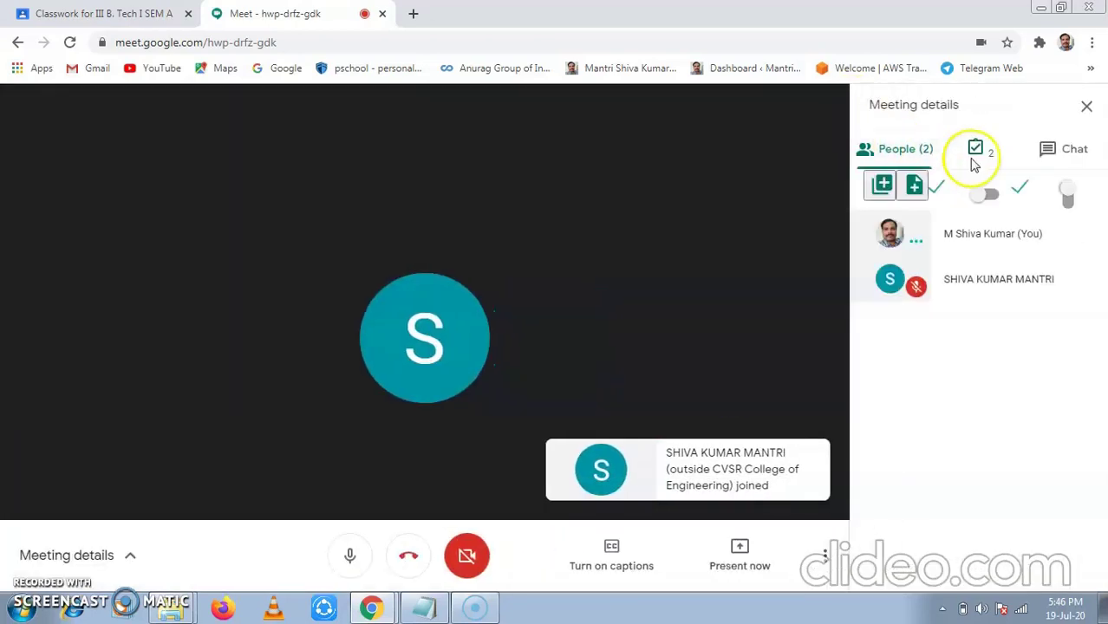
left_click(975, 149)
left_click(975, 151)
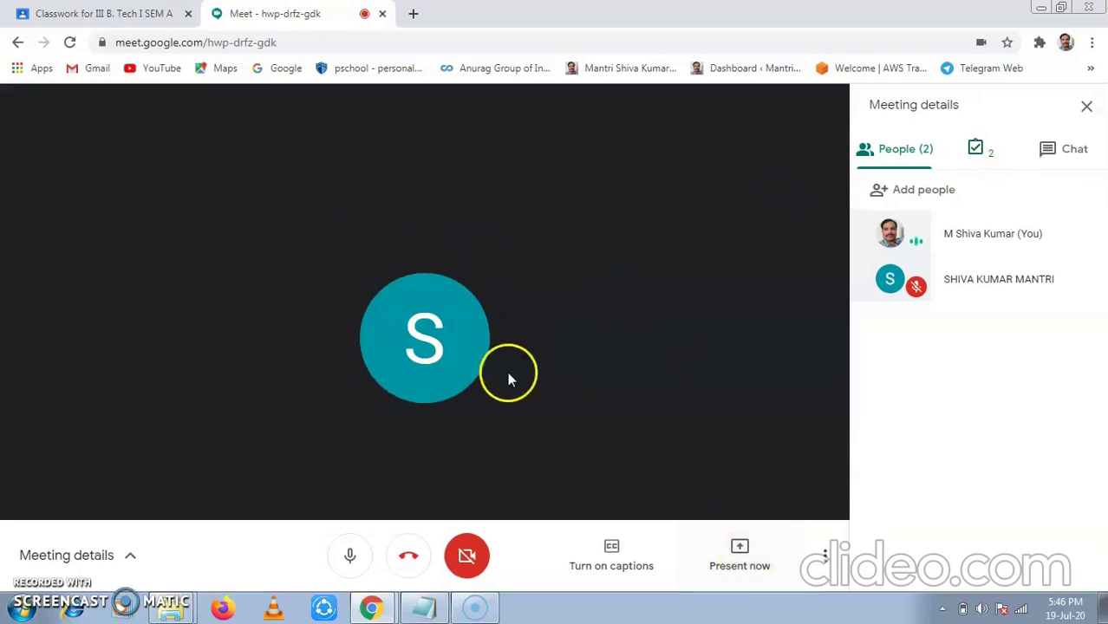
Present the 'Classwork for III B. Tech I SEM A' Chrome tab to the call with audio shared.
left_click(744, 555)
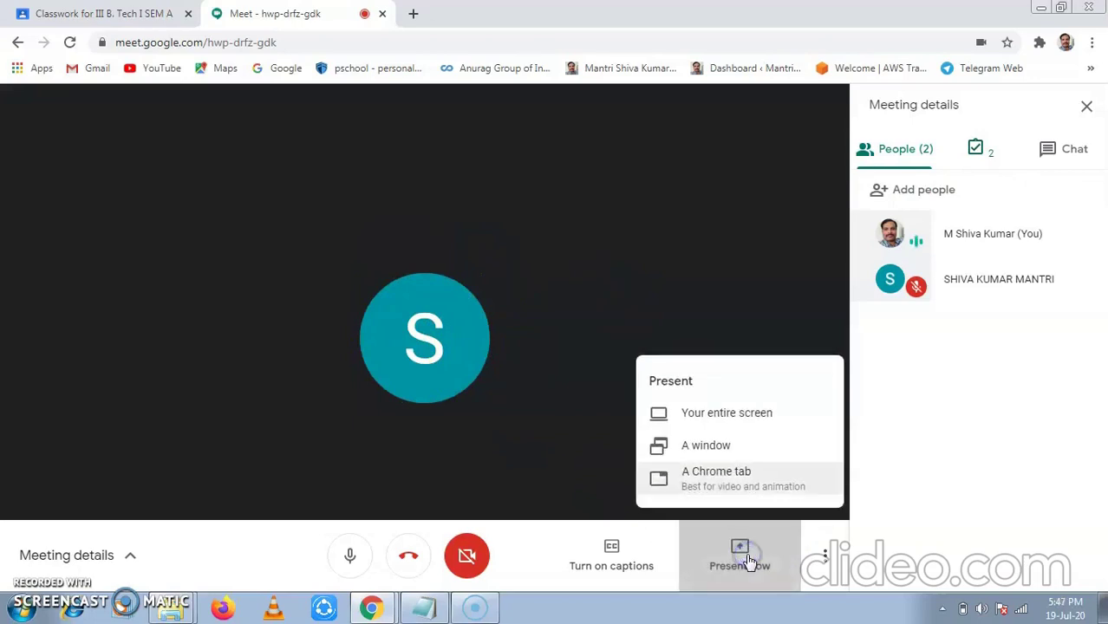
left_click(727, 484)
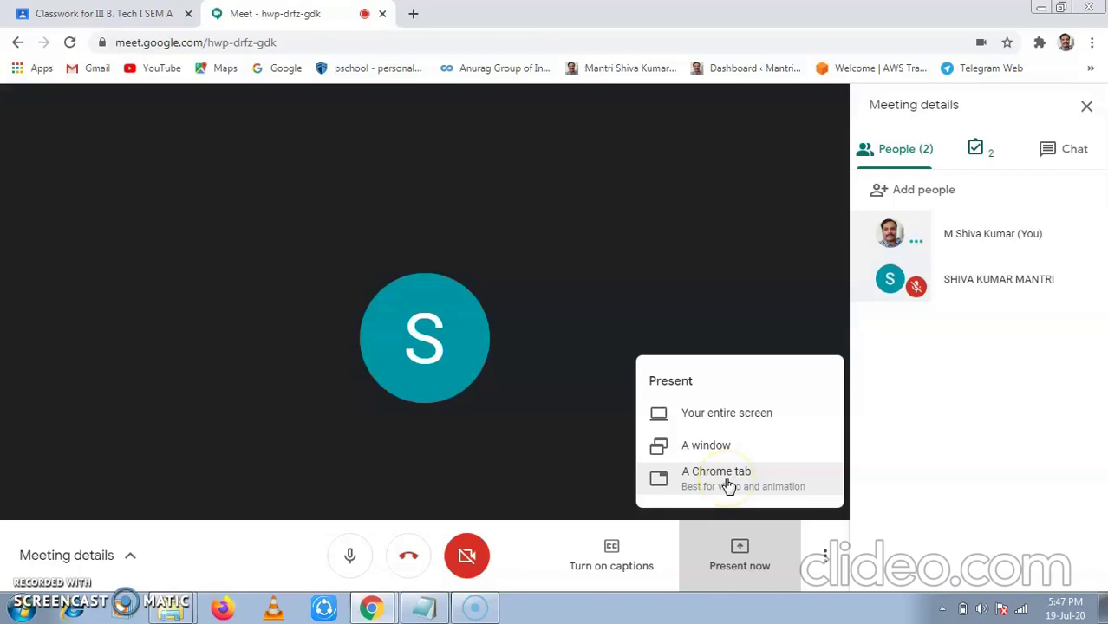
left_click(728, 484)
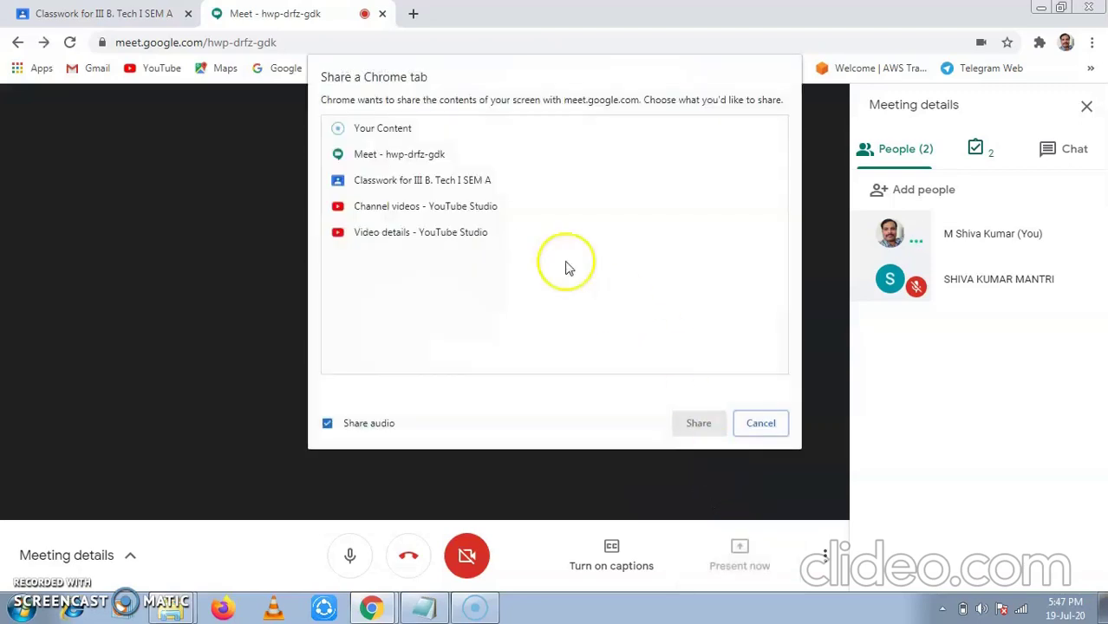
left_click(328, 425)
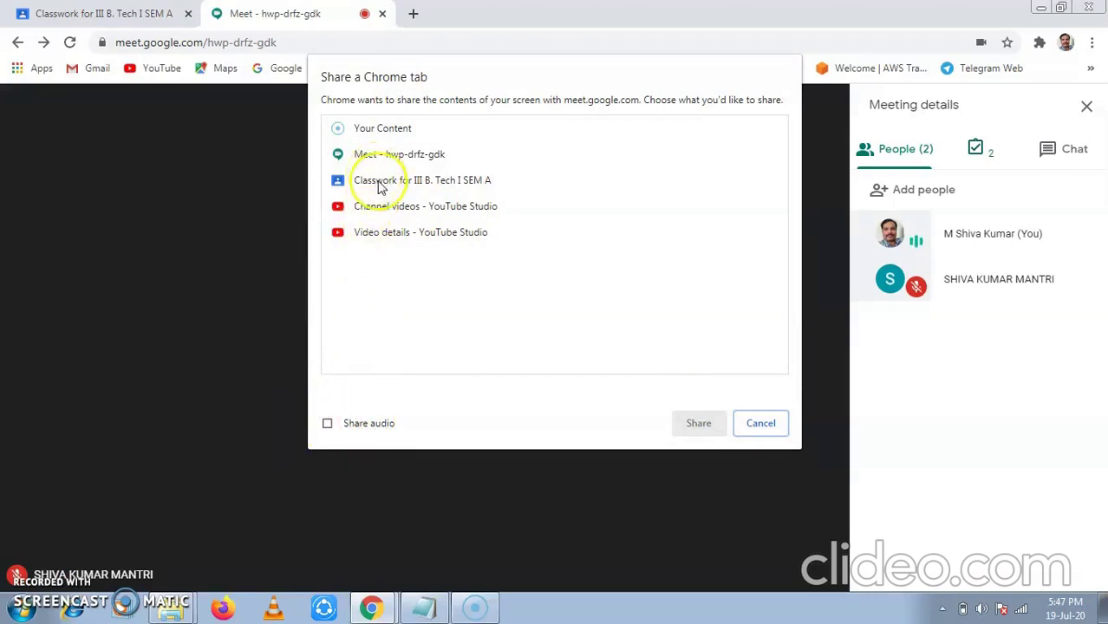
left_click(327, 423)
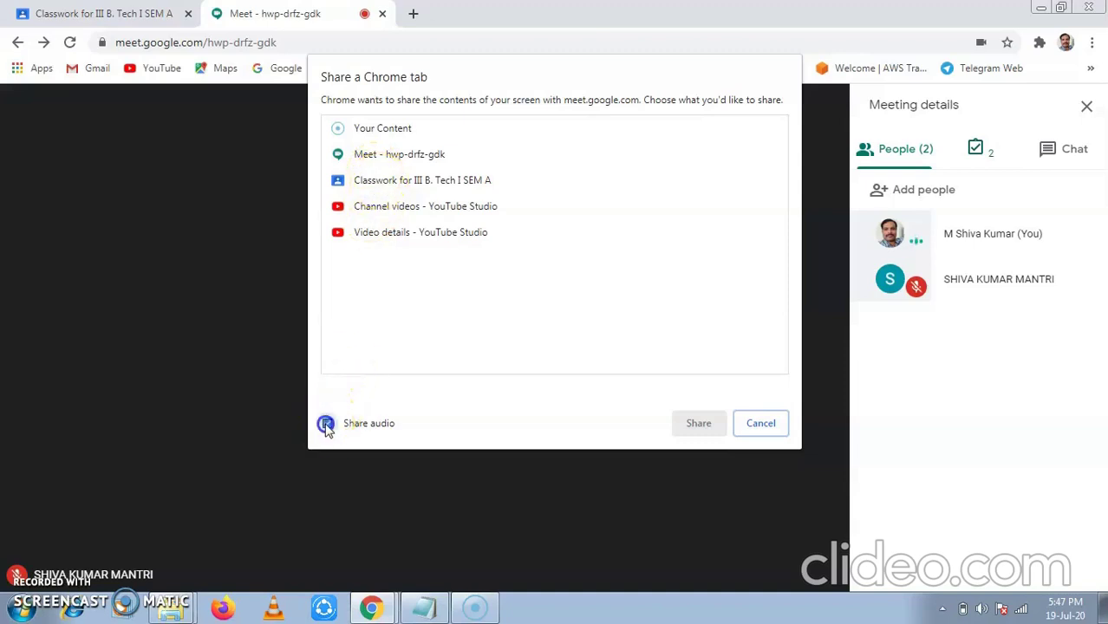
left_click(374, 184)
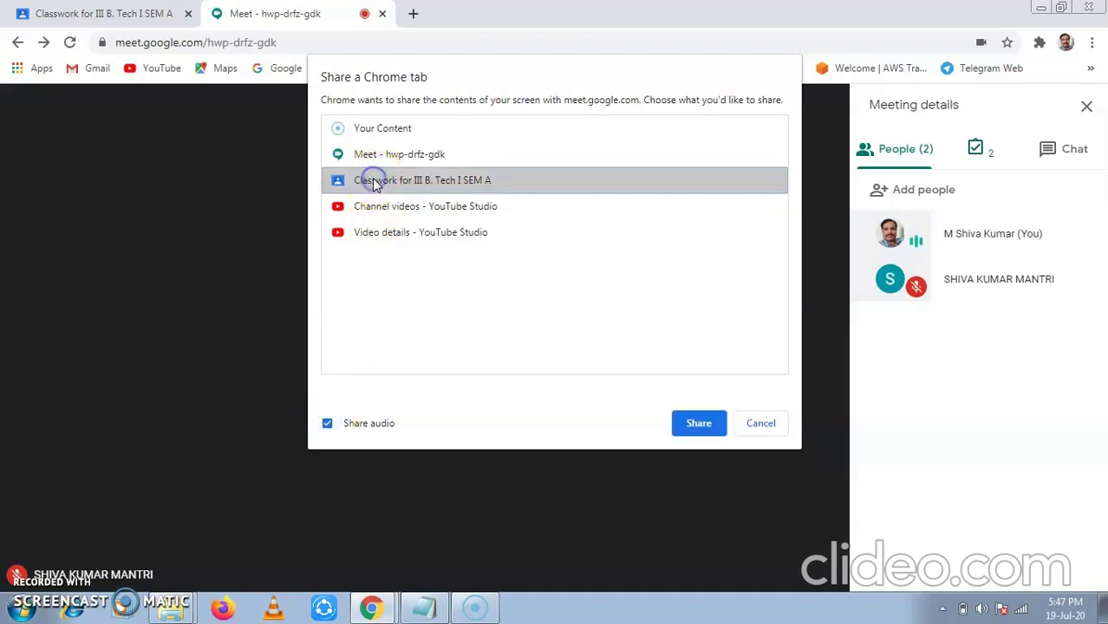
left_click(697, 424)
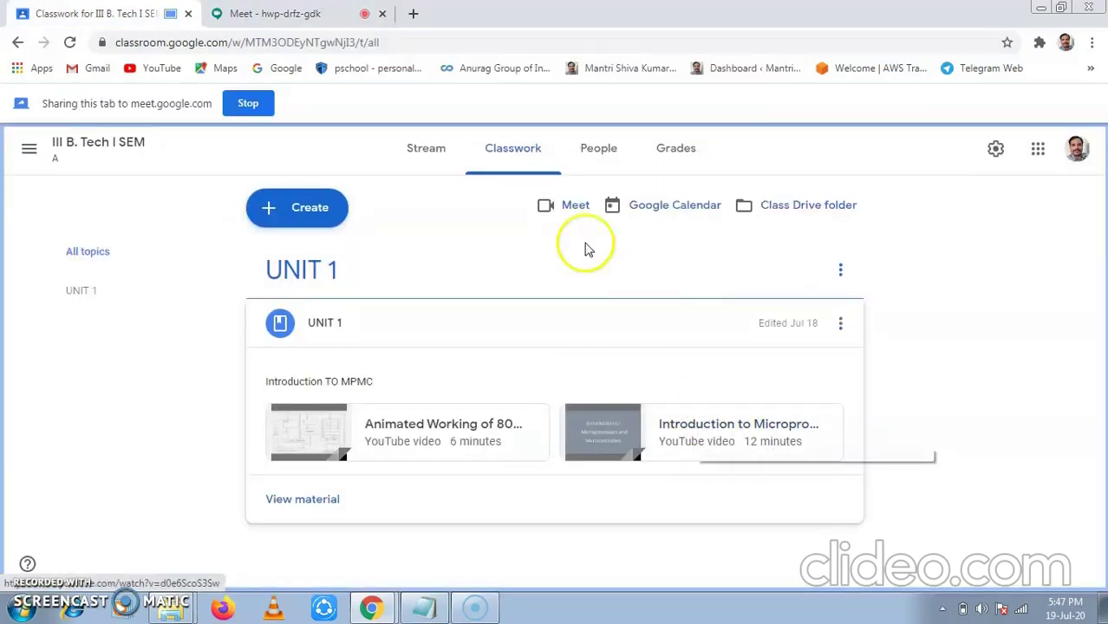
Play the 'Introduction to Microprocessors and Microcontrollers' YouTube video from UNIT 1.
left_click(625, 440)
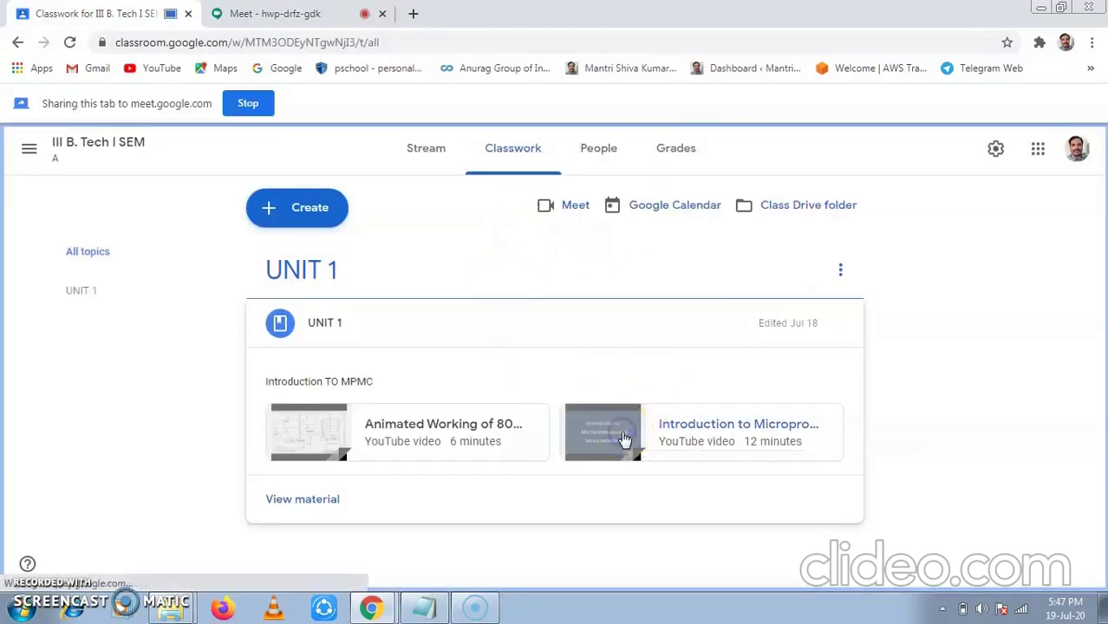
left_click(556, 341)
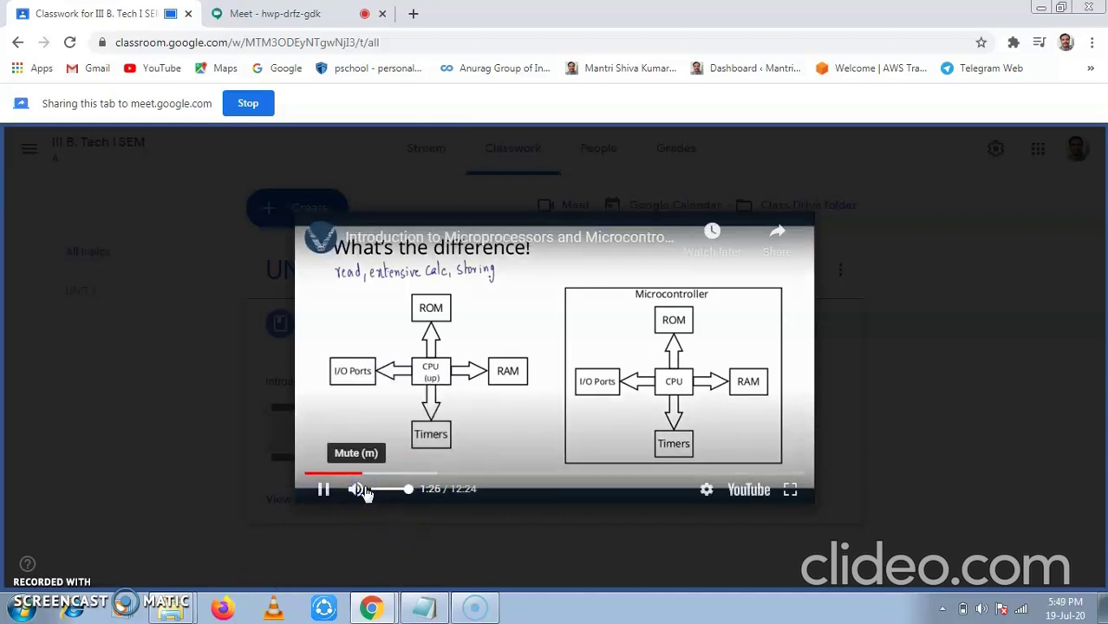
Keep the lecture video playing in the shared tab through the 'What's the difference!' slide.
left_click(466, 485)
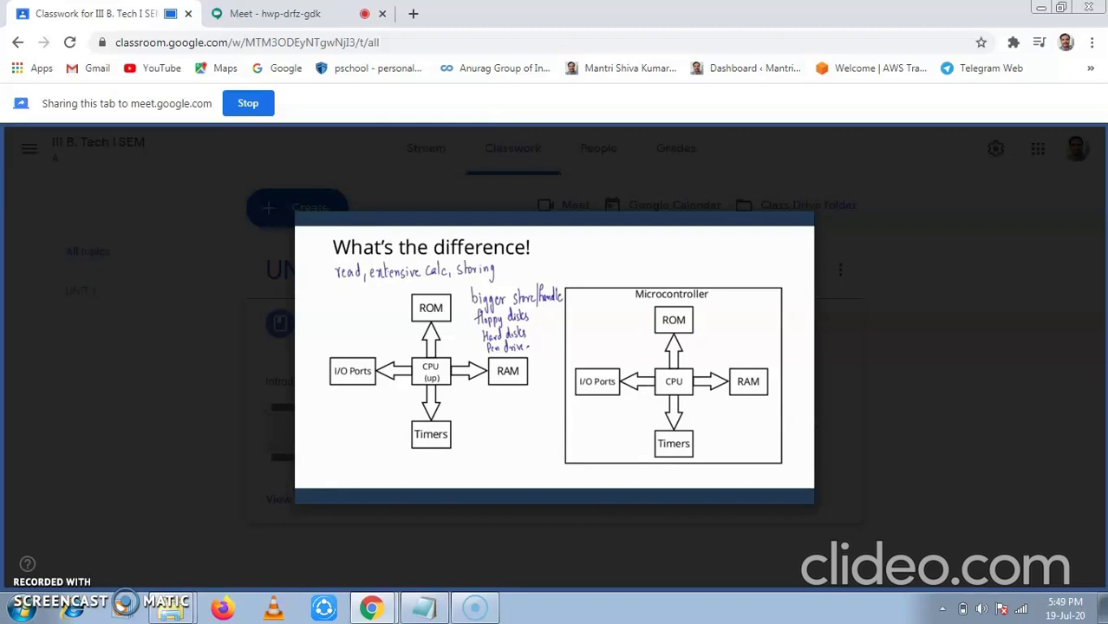
mouse_move(331, 308)
left_mouse_down()
mouse_move(333, 326)
mouse_move(347, 312)
mouse_move(371, 321)
mouse_move(373, 310)
mouse_move(334, 346)
mouse_move(365, 346)
left_mouse_up()
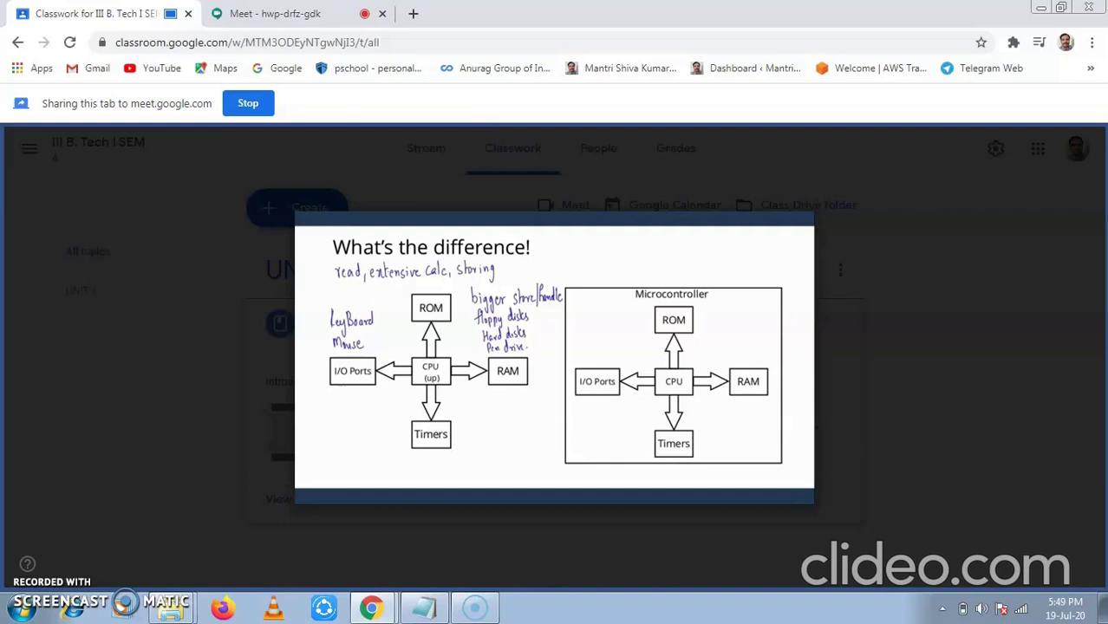
mouse_move(333, 395)
left_mouse_down()
mouse_move(338, 408)
mouse_move(359, 404)
left_mouse_up()
mouse_move(359, 399)
left_mouse_down()
mouse_move(338, 433)
mouse_move(357, 434)
left_mouse_up()
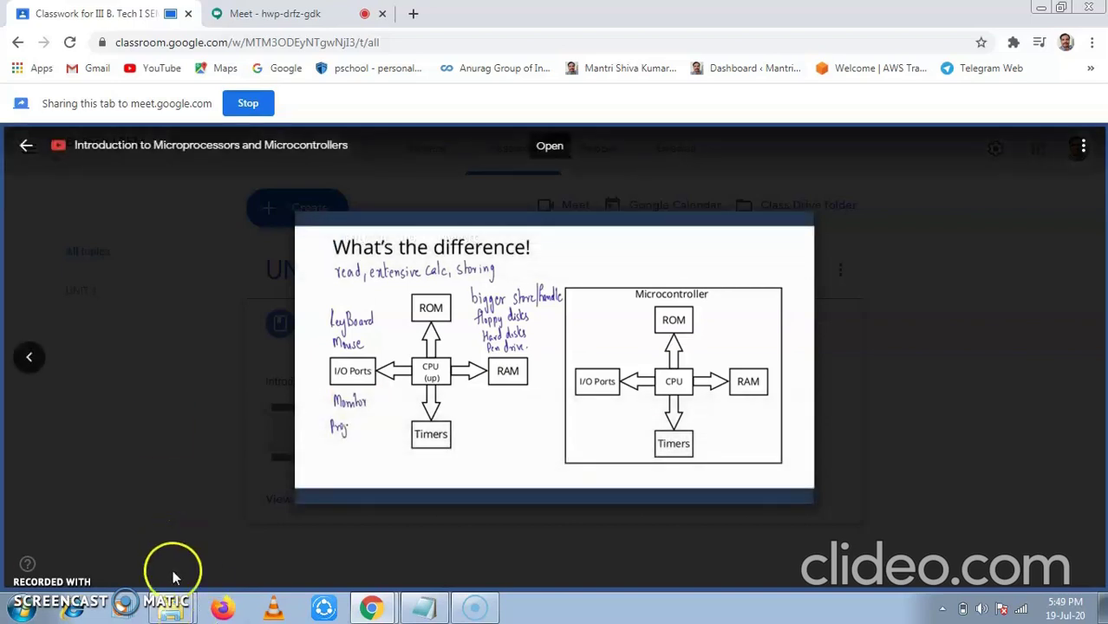